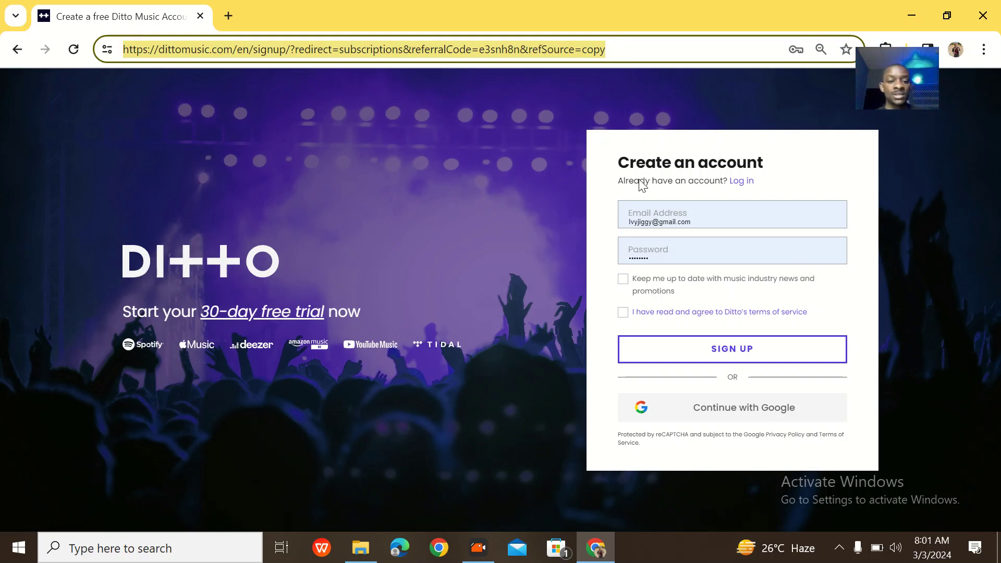
Let Chrome autofill the saved email address and password into the Create an account form.
click(453, 202)
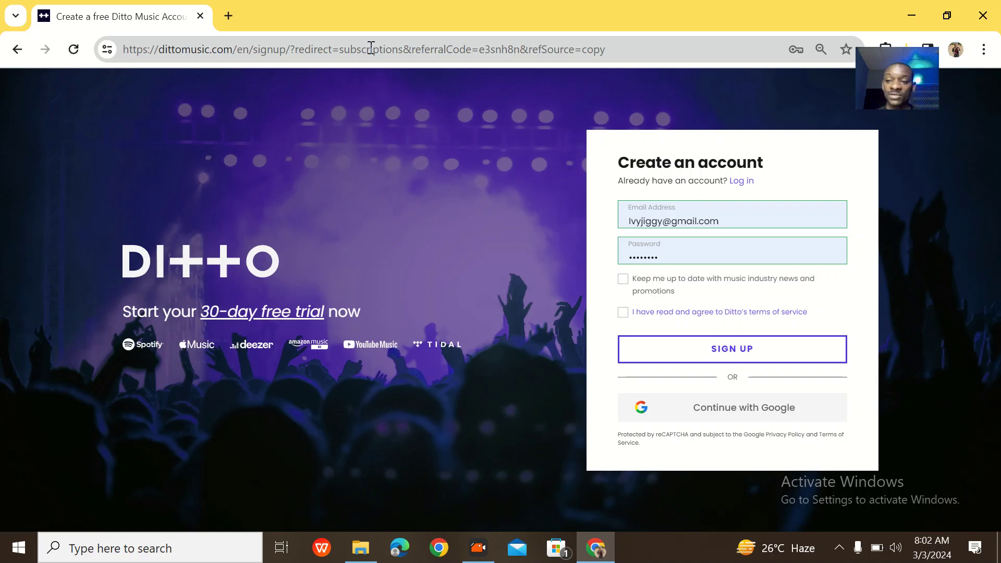
click(228, 15)
click(250, 51)
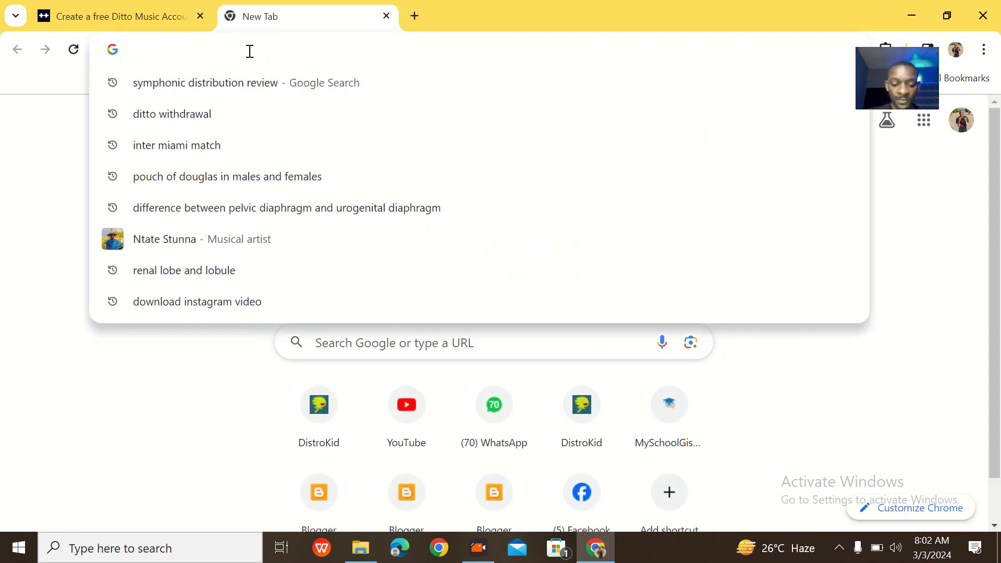
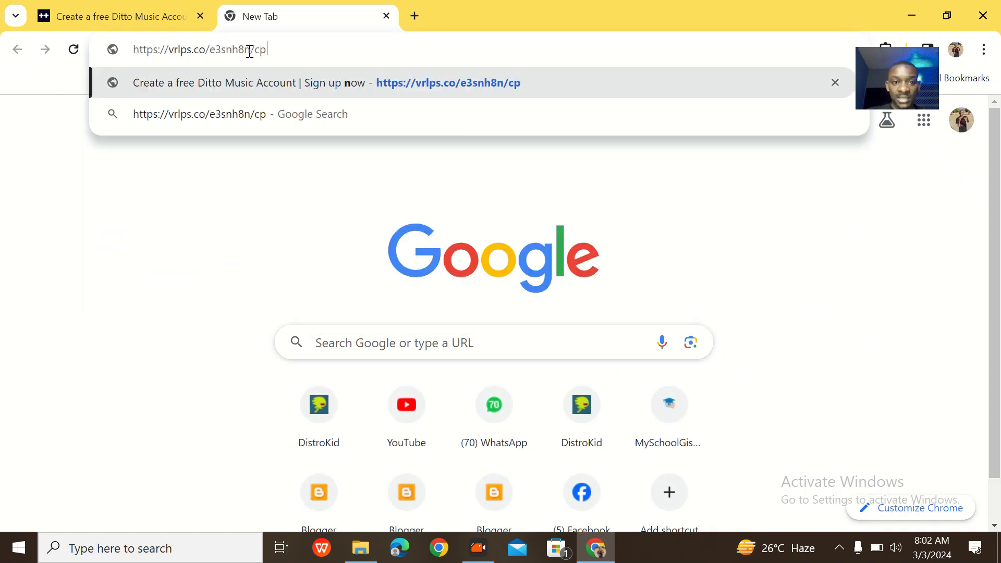
drag(271, 49, 113, 50)
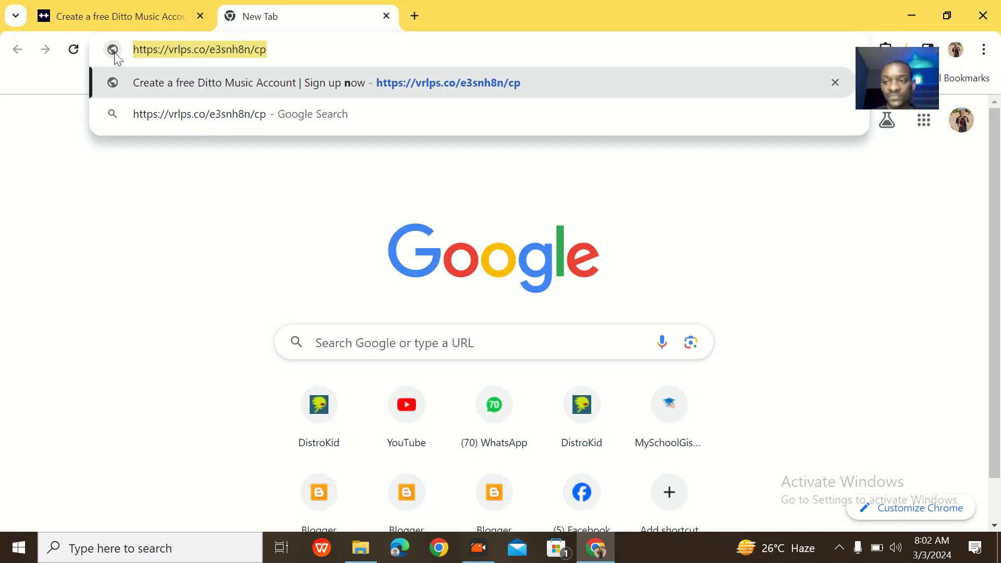
key(Return)
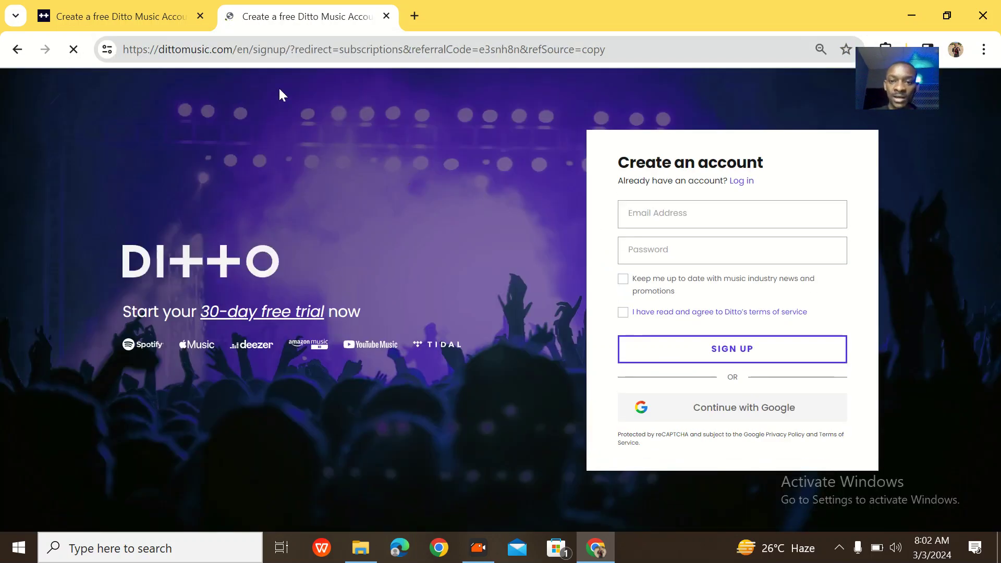
click(201, 16)
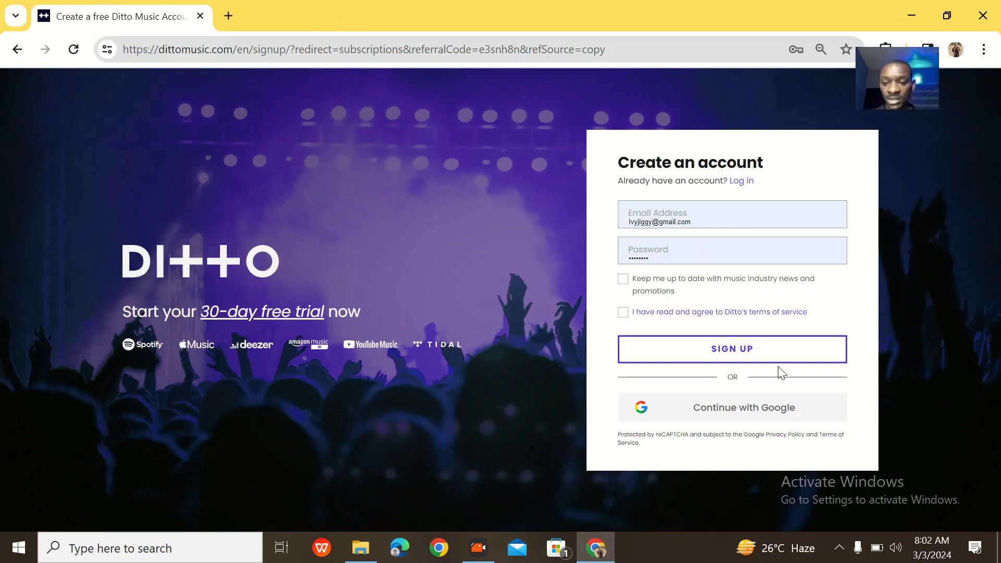
Change the email address's username part, agree to the terms of service, and sign up.
click(696, 221)
drag(697, 221, 590, 225)
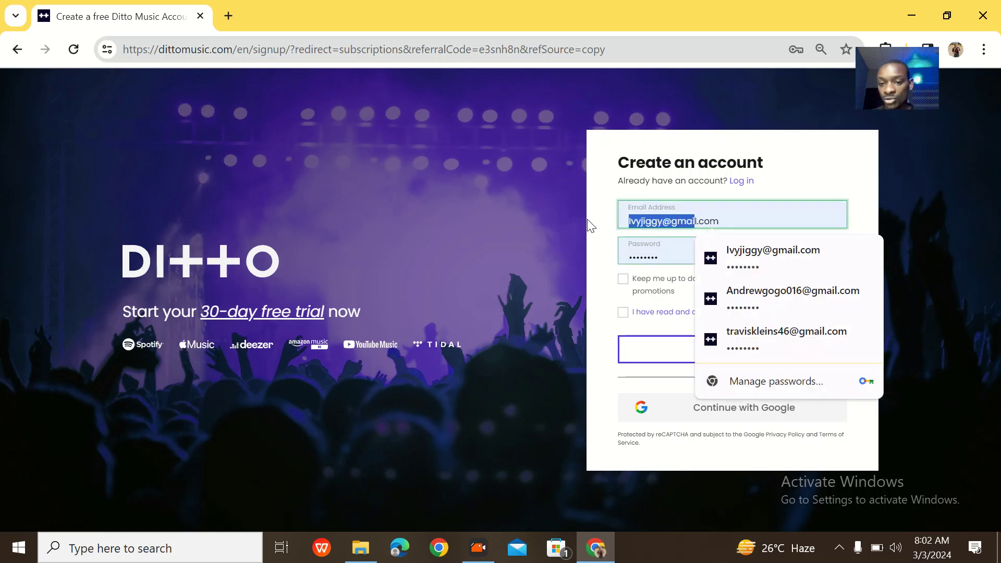
drag(665, 223, 598, 218)
click(664, 222)
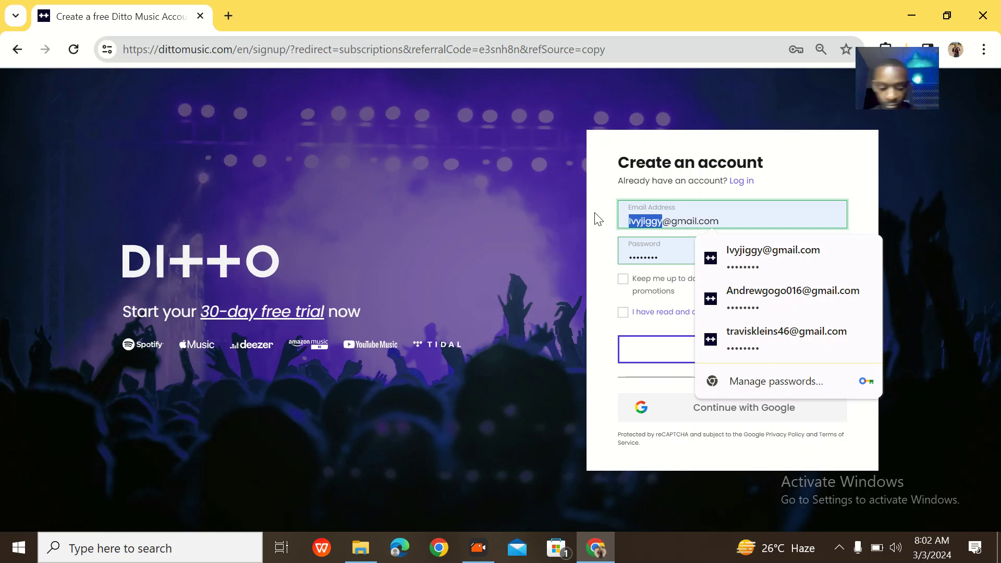
key(Caps_Lock)
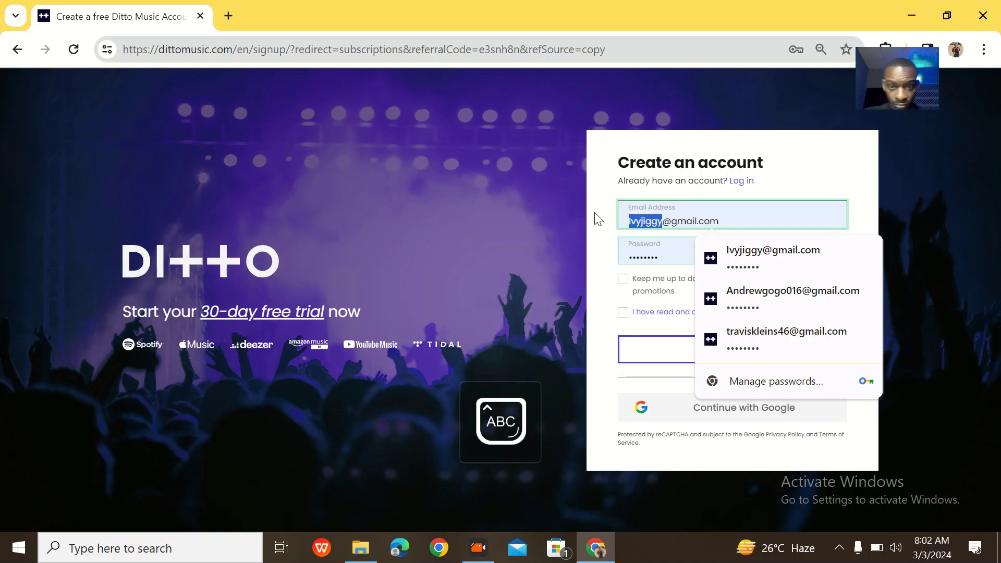
key(Caps_Lock)
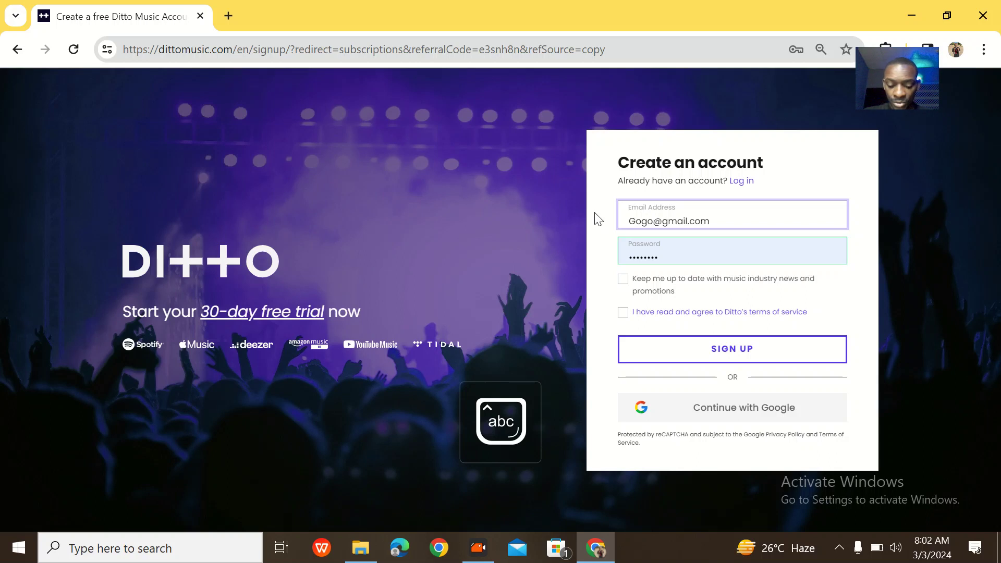
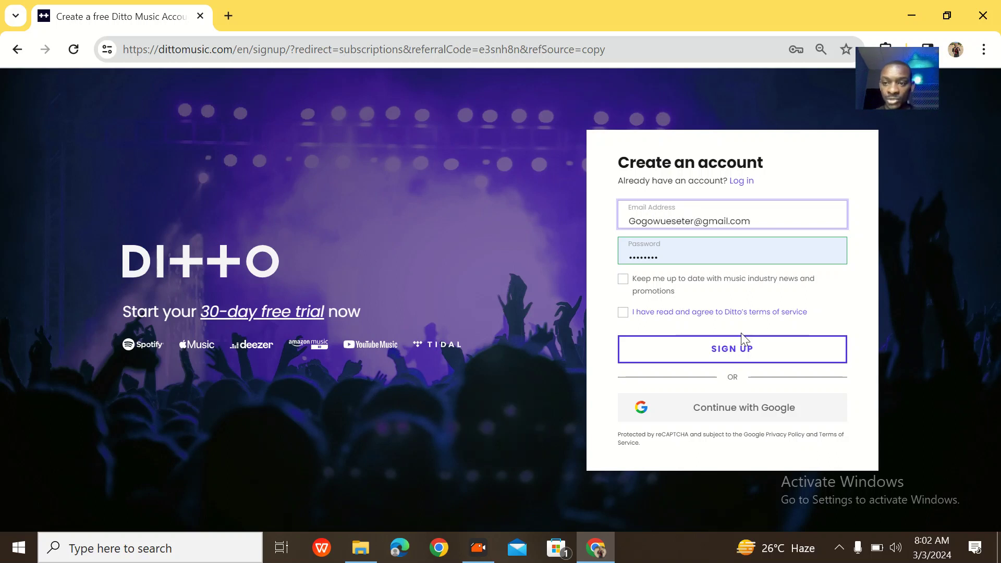
click(622, 312)
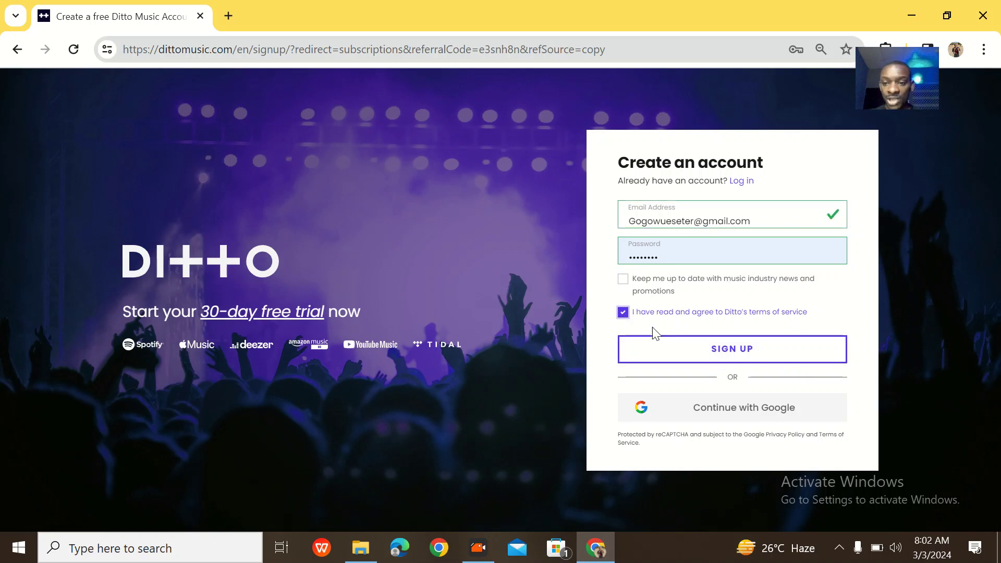
click(710, 356)
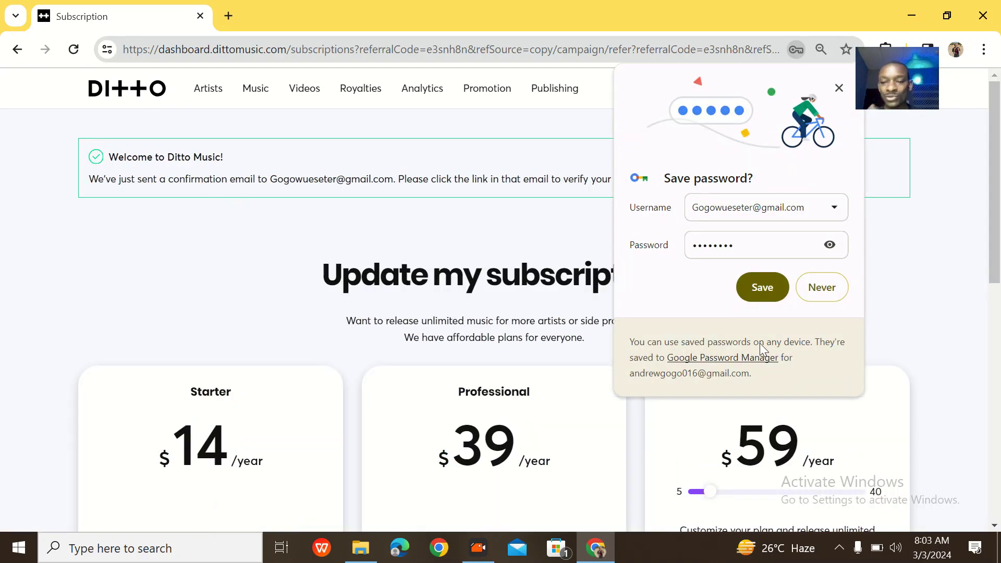
Dismiss Chrome's Save password bubble over the Update my subscription page.
click(836, 88)
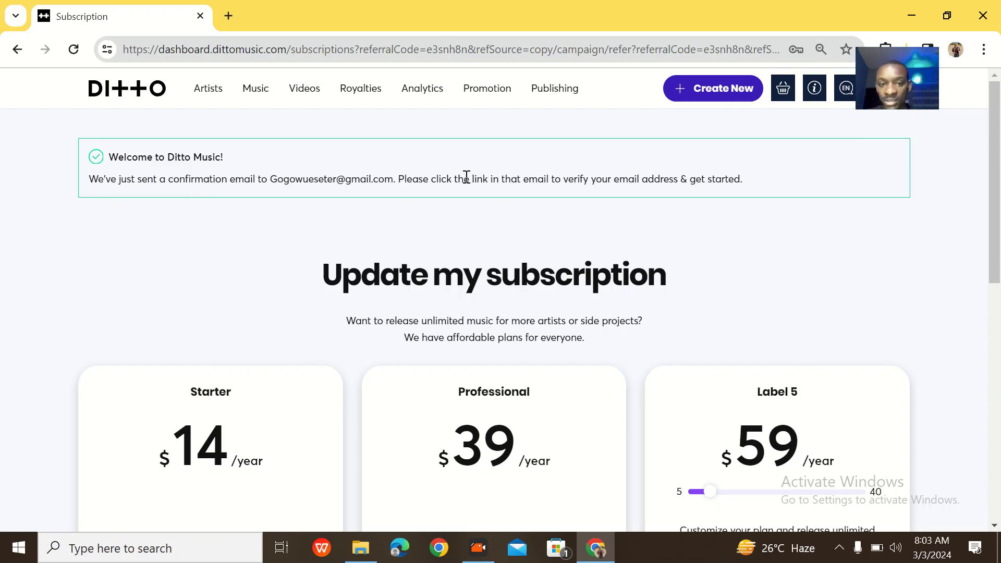
Scroll through the Starter, Professional and Label 5 plans to the footer and back up.
scroll(514, 237, down, 4)
scroll(515, 237, down, 6)
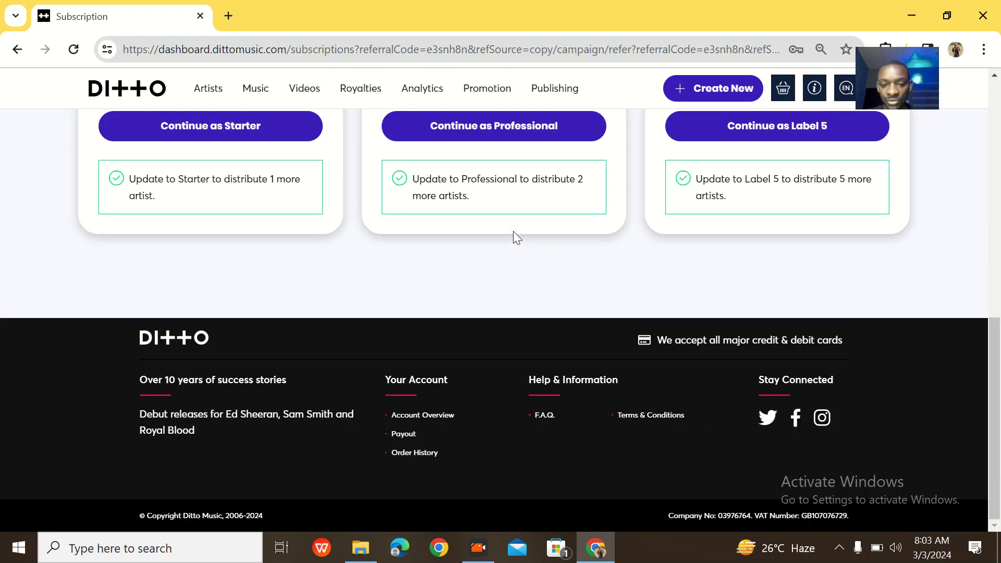
scroll(515, 237, up, 10)
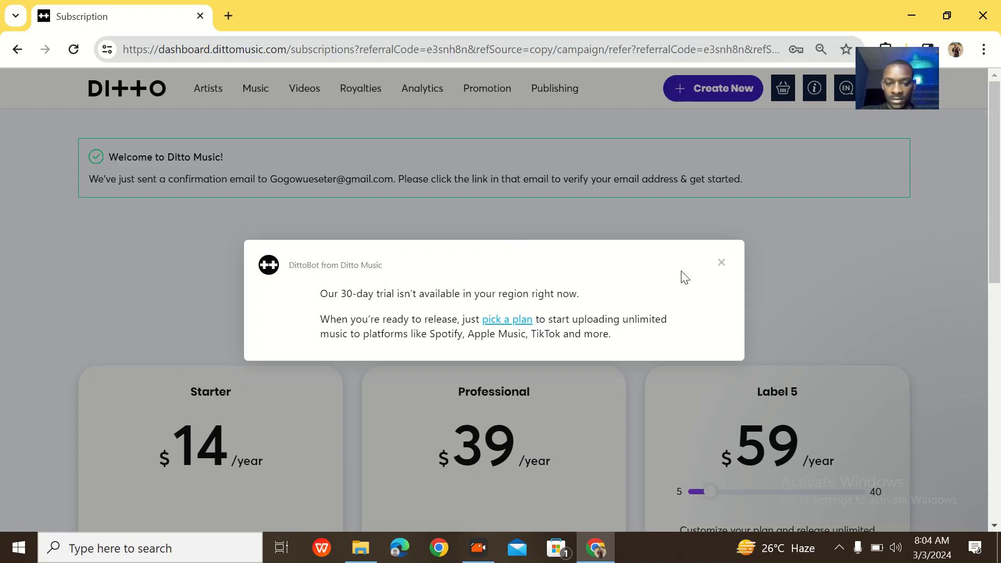
Close the DittoBot trial notice, reload the subscription page and scroll through the plan cards.
click(722, 263)
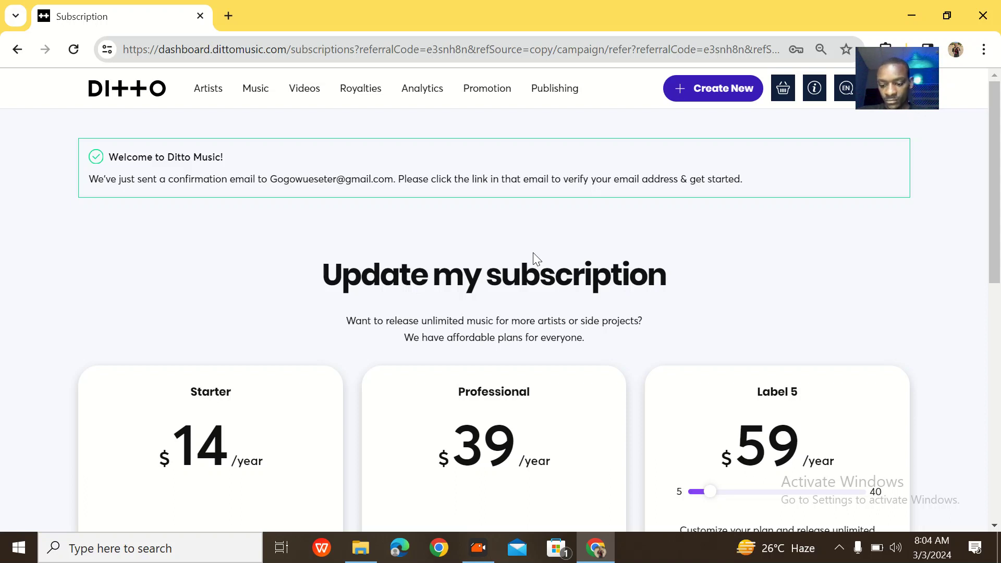
click(73, 49)
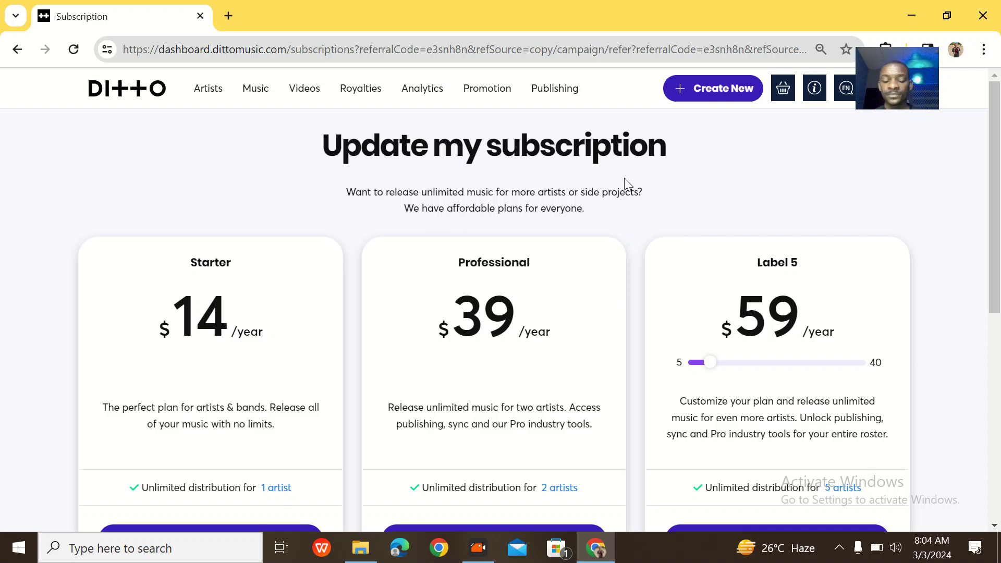
scroll(624, 177, down, 2)
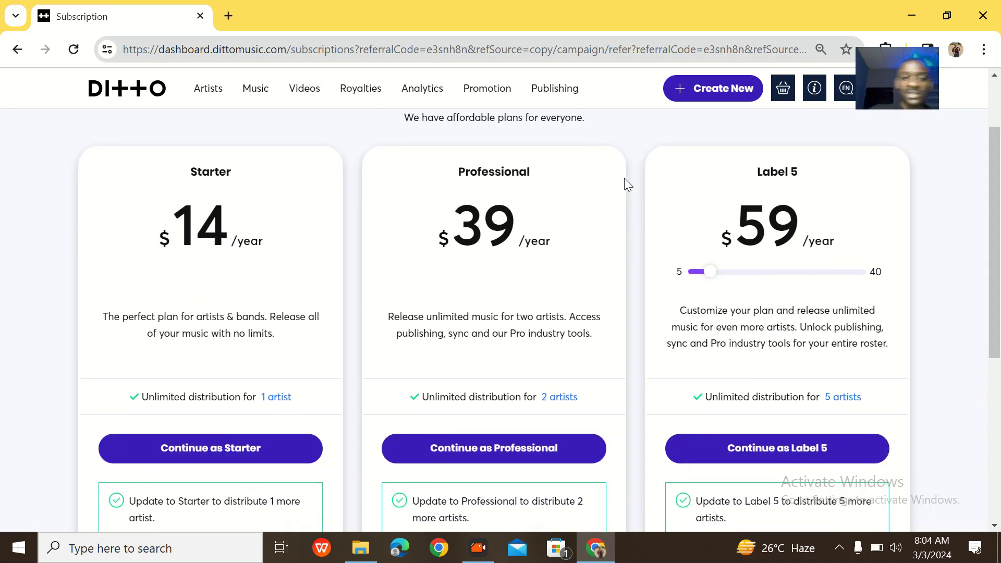
scroll(624, 177, up, 2)
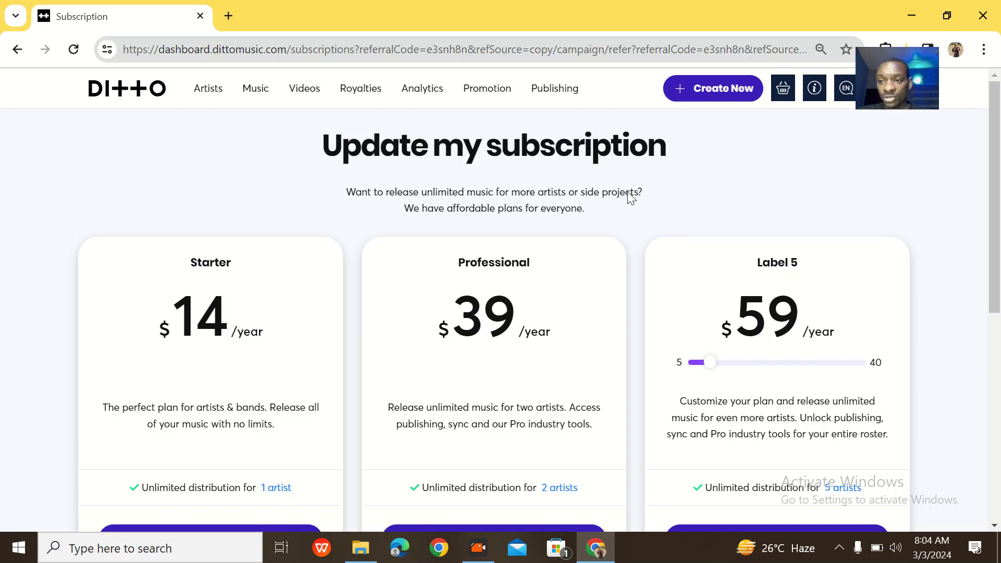
scroll(628, 193, down, 4)
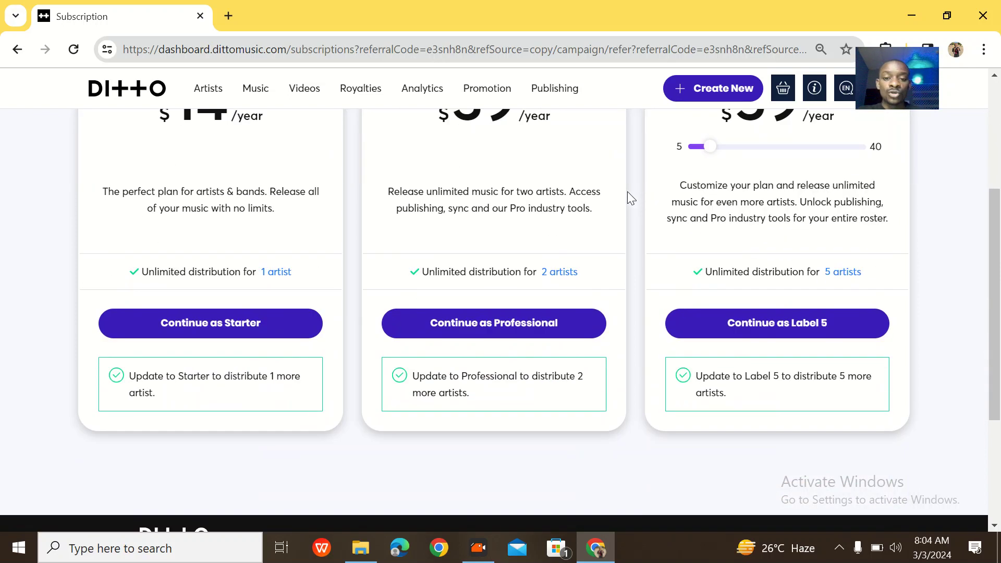
scroll(627, 192, up, 4)
scroll(627, 191, down, 5)
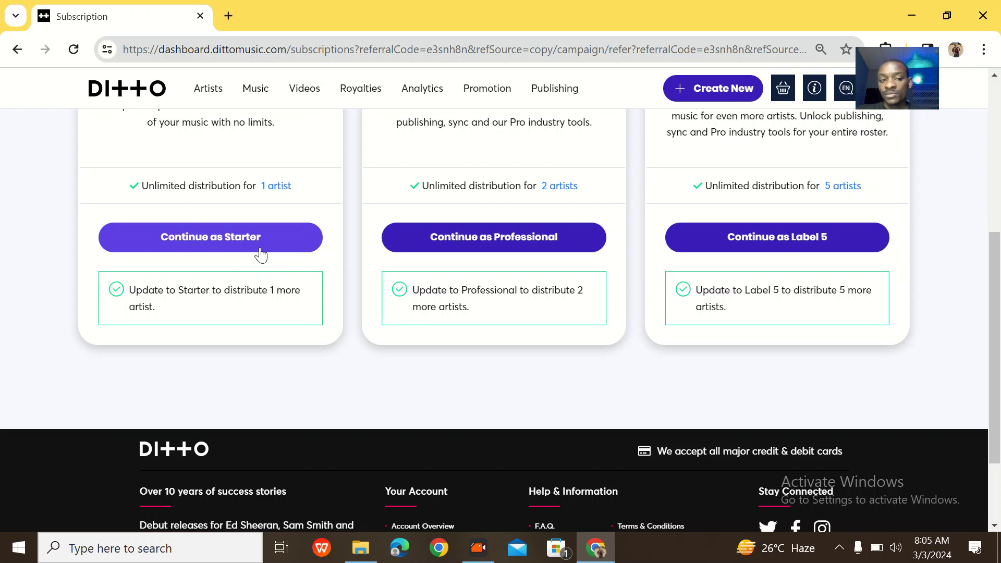
Add the Starter plan to the basket, validate with no discount code, then remove it.
click(256, 250)
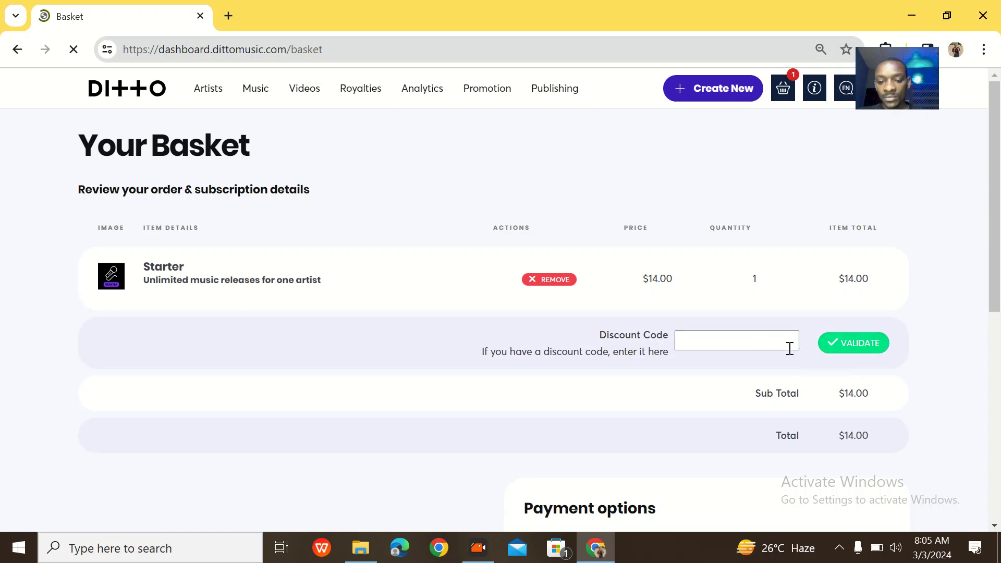
click(855, 351)
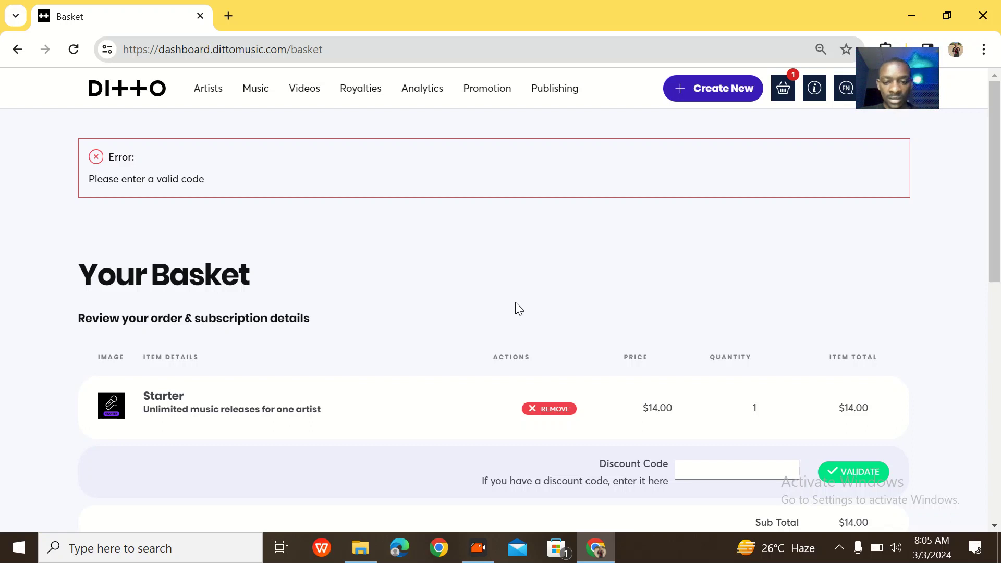
scroll(514, 304, down, 2)
click(554, 293)
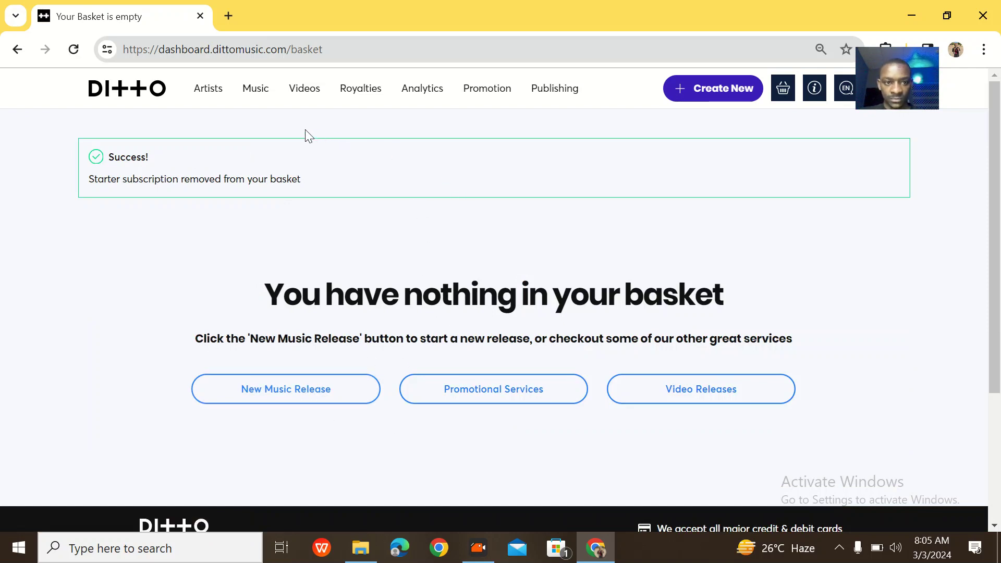
Return to the dashboard via the DITTO logo, then browse the Videos, Music and Artists sections.
click(141, 97)
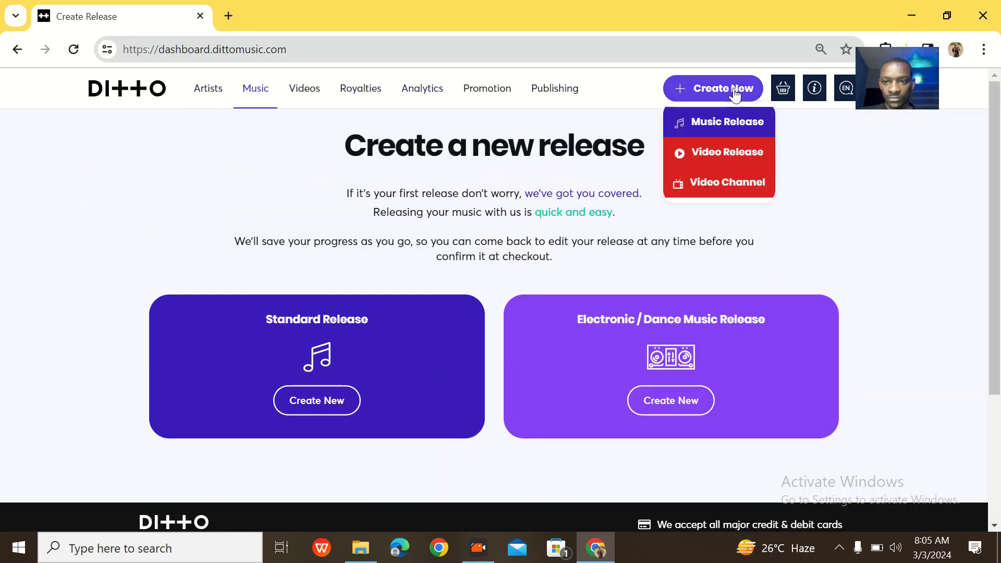
drag(897, 79, 931, 172)
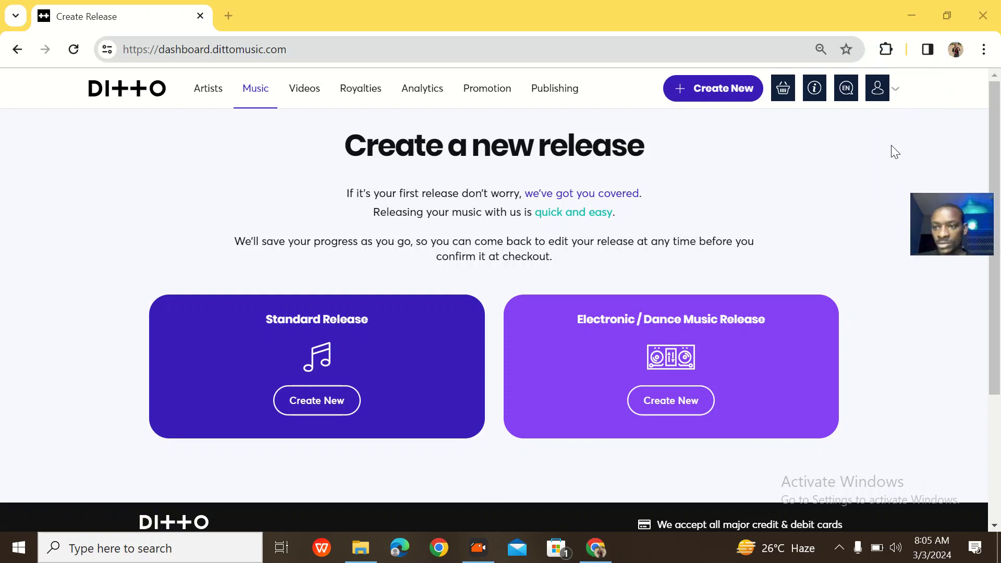
mouse_move(881, 105)
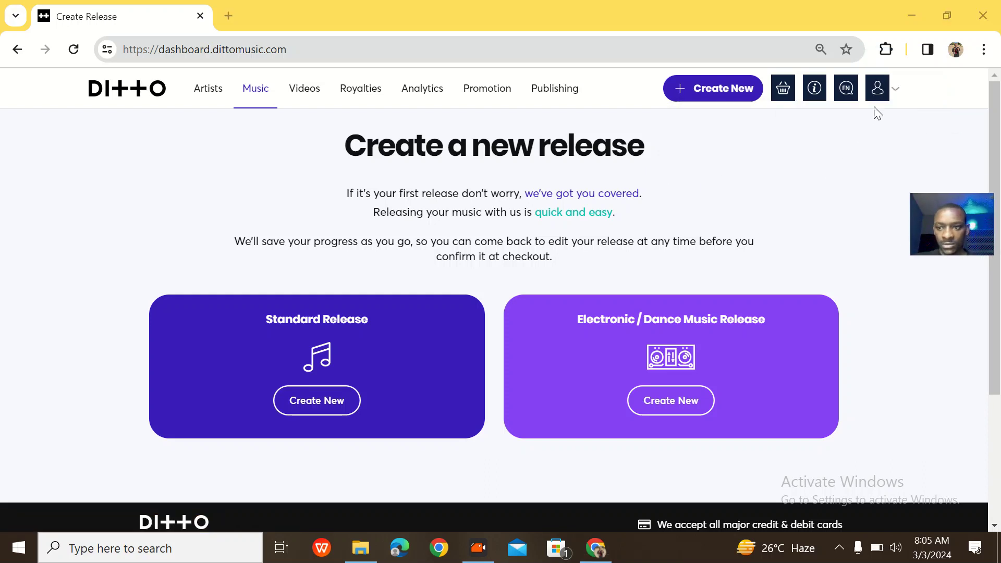
click(302, 93)
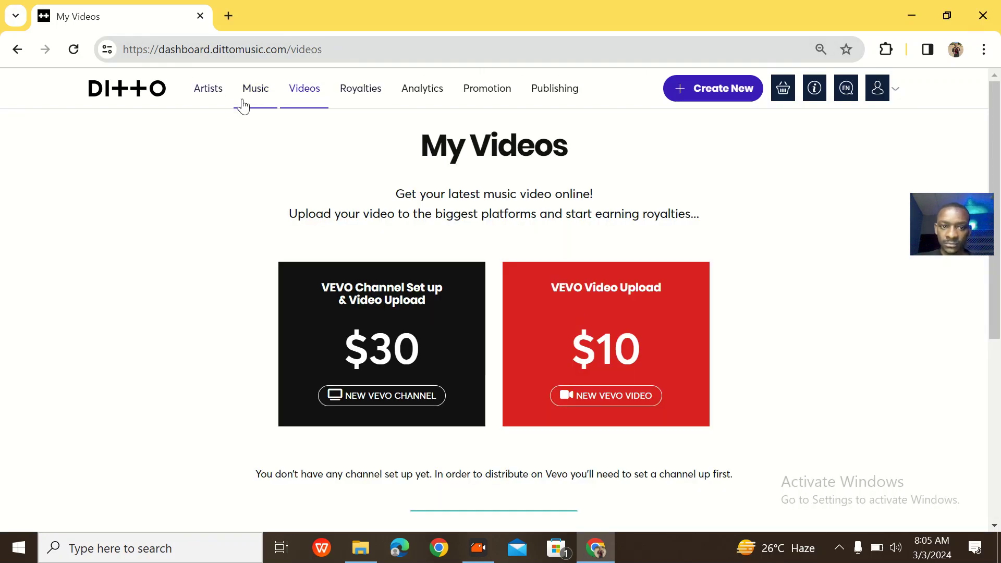
click(252, 100)
scroll(402, 225, down, 3)
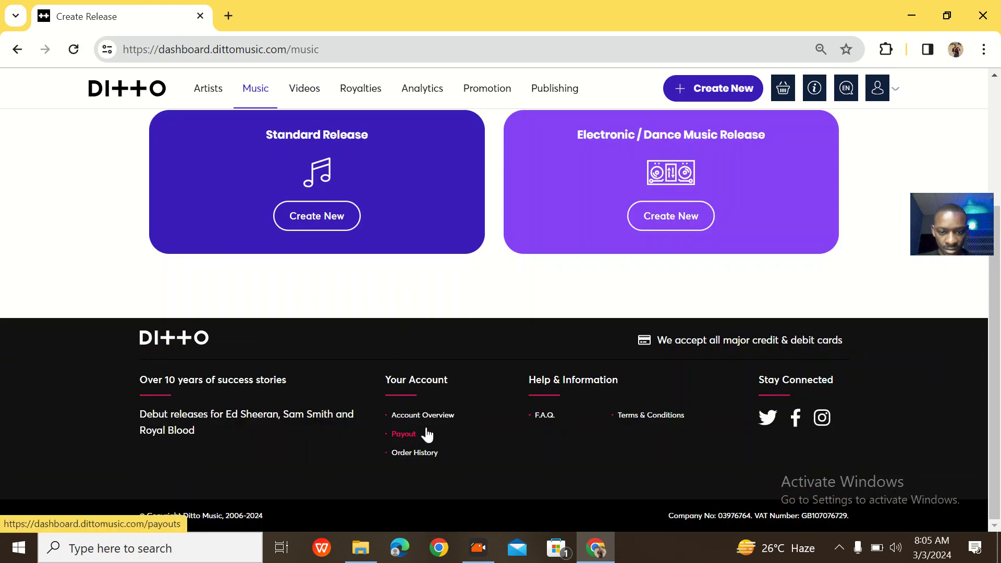
scroll(518, 392, up, 3)
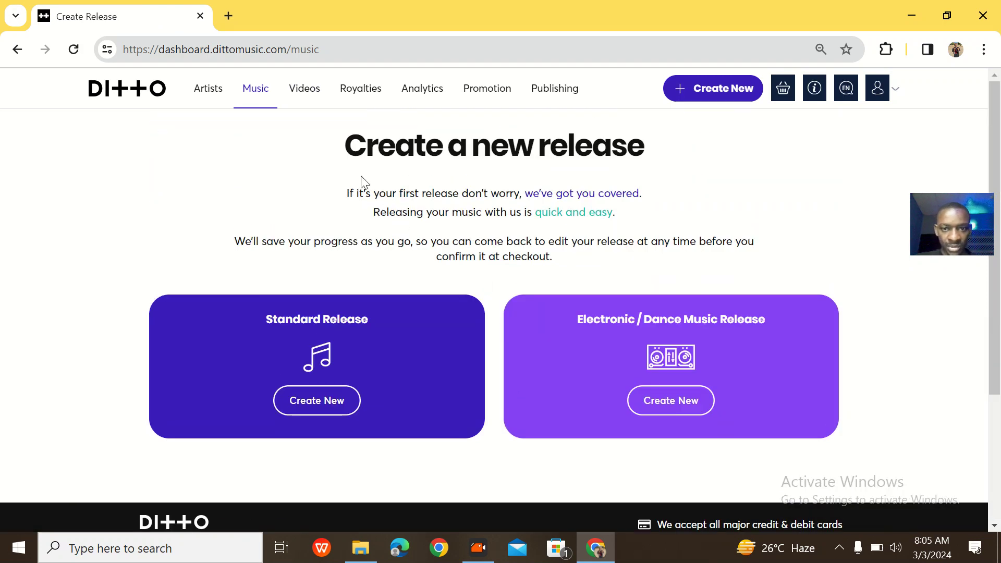
click(210, 90)
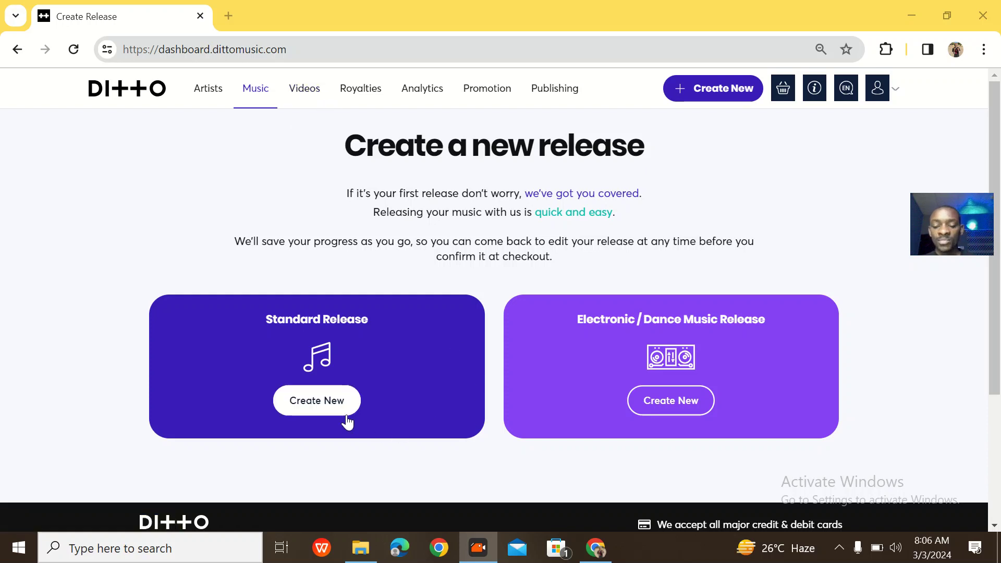
Choose Create New on the Standard Release card to bring up the release title dialog.
click(323, 404)
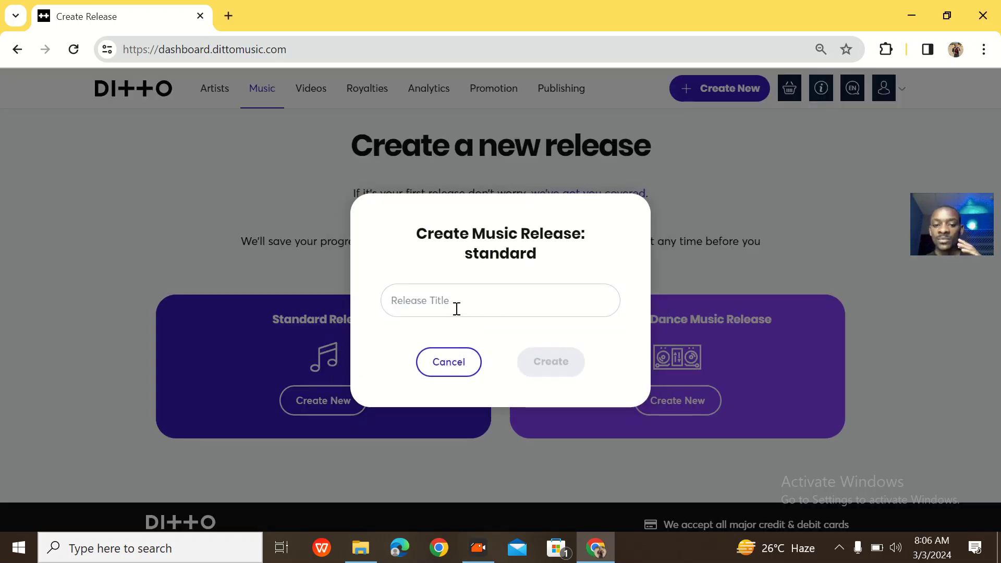